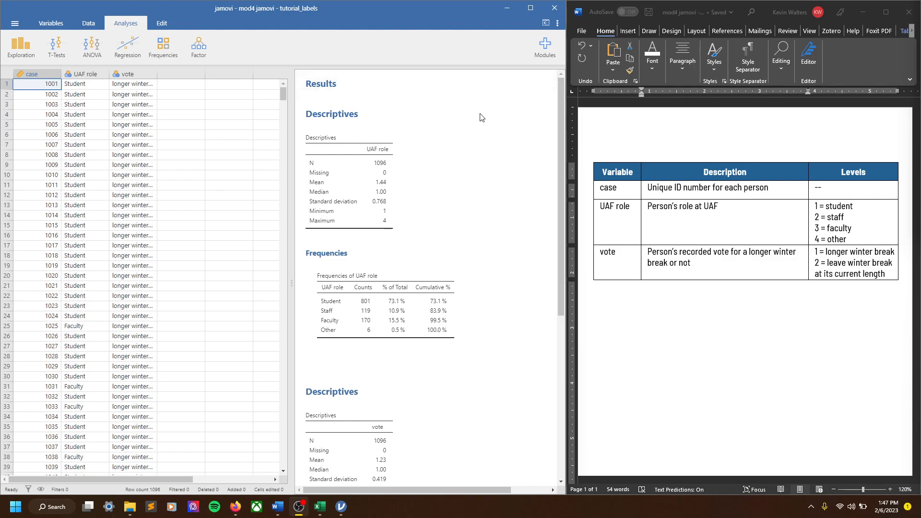
- Remove all existing analyses from the results
{"action": "right_click", "coordinate": [353, 167]}
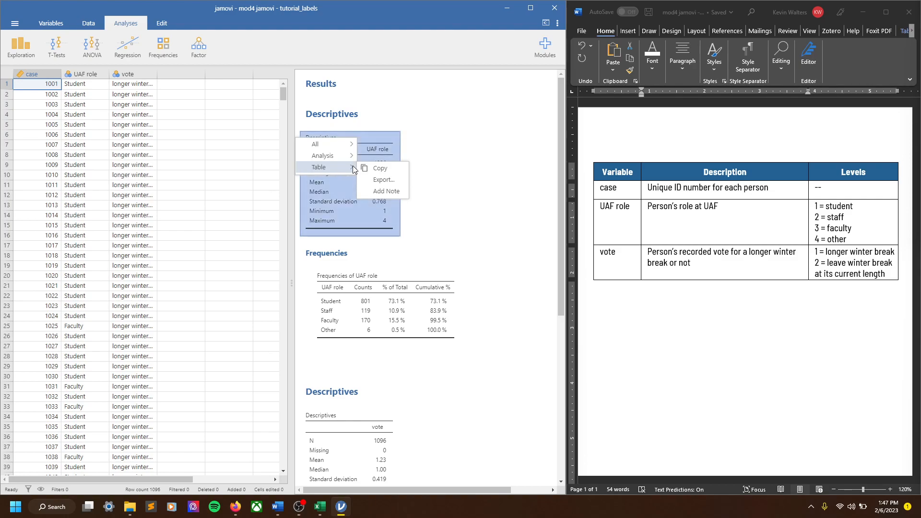
{"action": "left_click", "coordinate": [464, 134]}
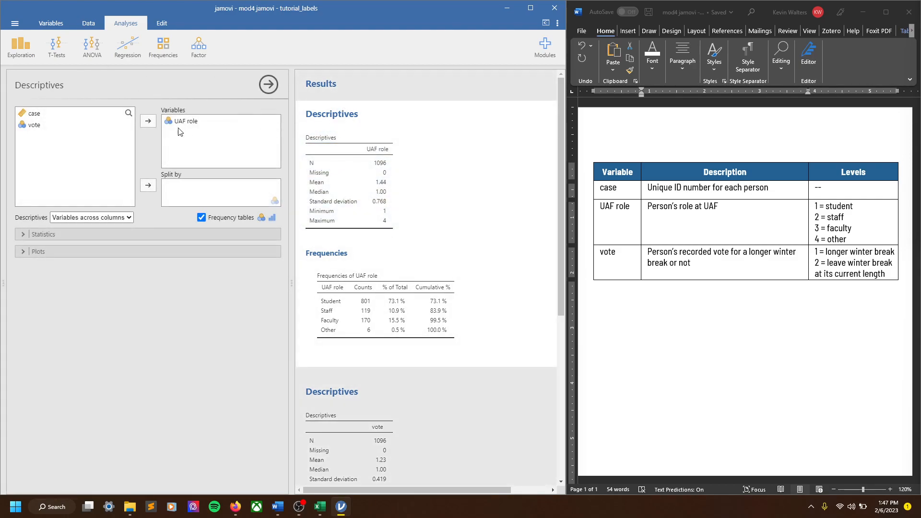
{"action": "scroll", "coordinate": [404, 218], "scroll_direction": "down", "scroll_amount": 5}
{"action": "scroll", "coordinate": [348, 91], "scroll_direction": "up", "scroll_amount": 6}
{"action": "right_click", "coordinate": [329, 180]}
{"action": "mouse_move", "coordinate": [302, 158]}
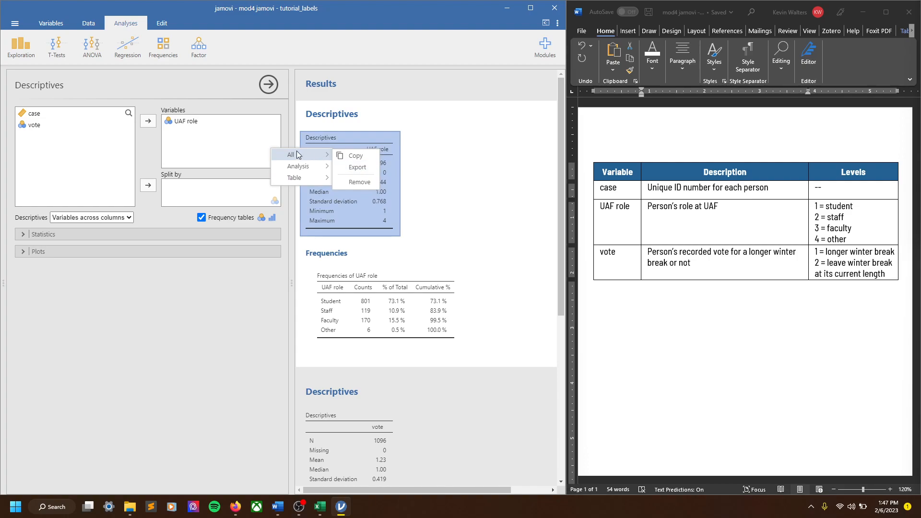
{"action": "left_click", "coordinate": [348, 181]}
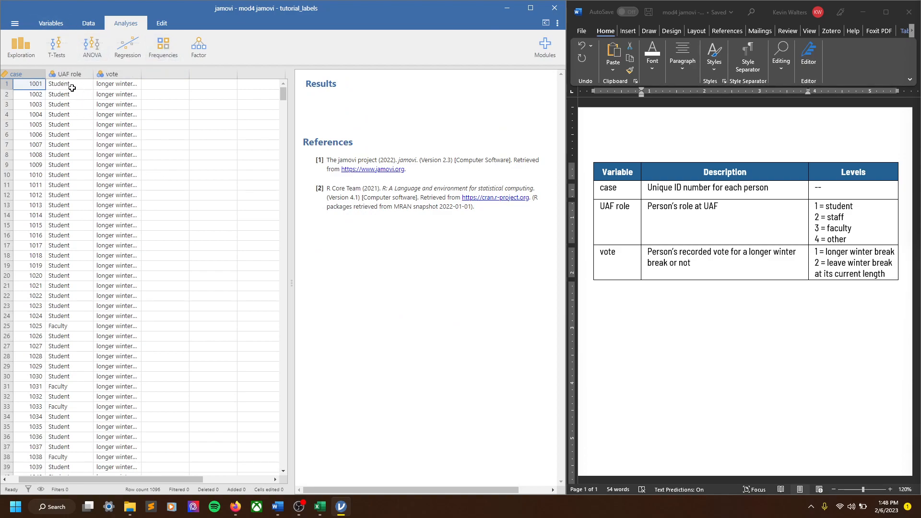
- Examine the UAF role variable's setup, including its measure type, data type and levels, and close it
{"action": "left_click", "coordinate": [51, 23]}
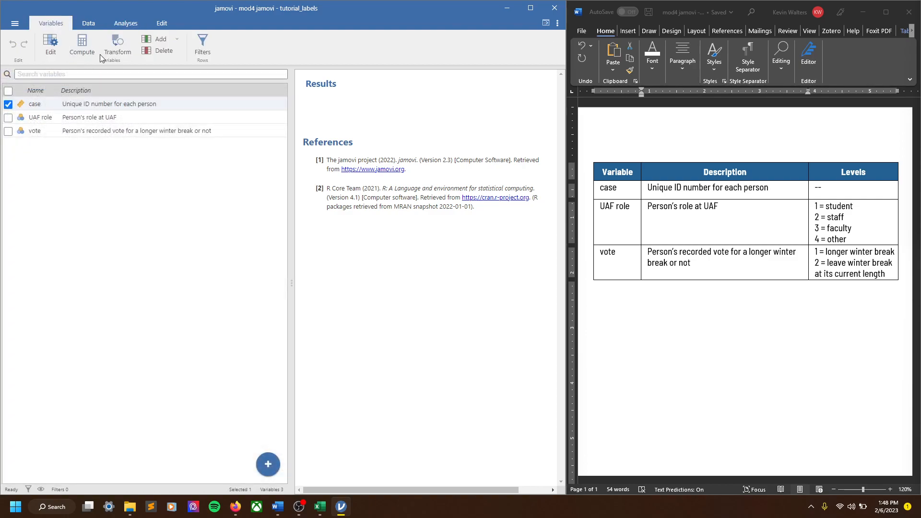
{"action": "left_click", "coordinate": [52, 117]}
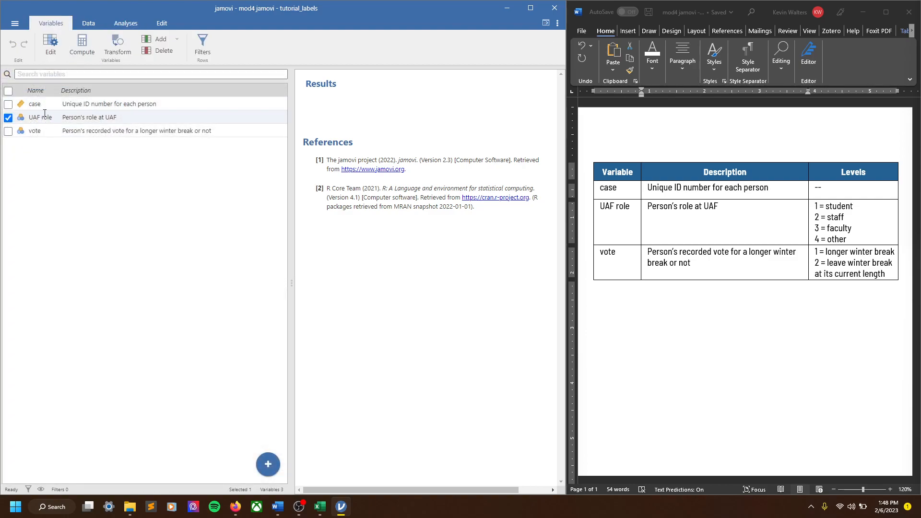
{"action": "left_click", "coordinate": [52, 44]}
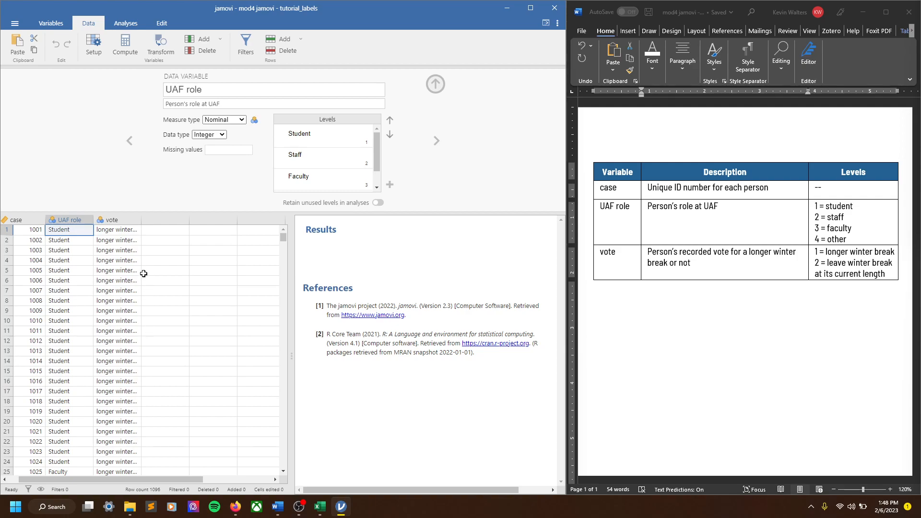
{"action": "left_click", "coordinate": [443, 82]}
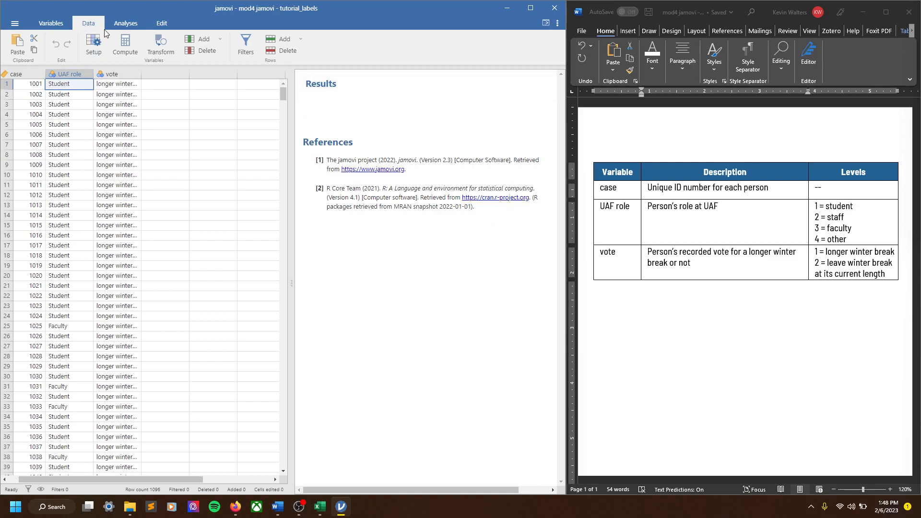
- Start a new Descriptives analysis from the exploration analyses
{"action": "left_click", "coordinate": [122, 24]}
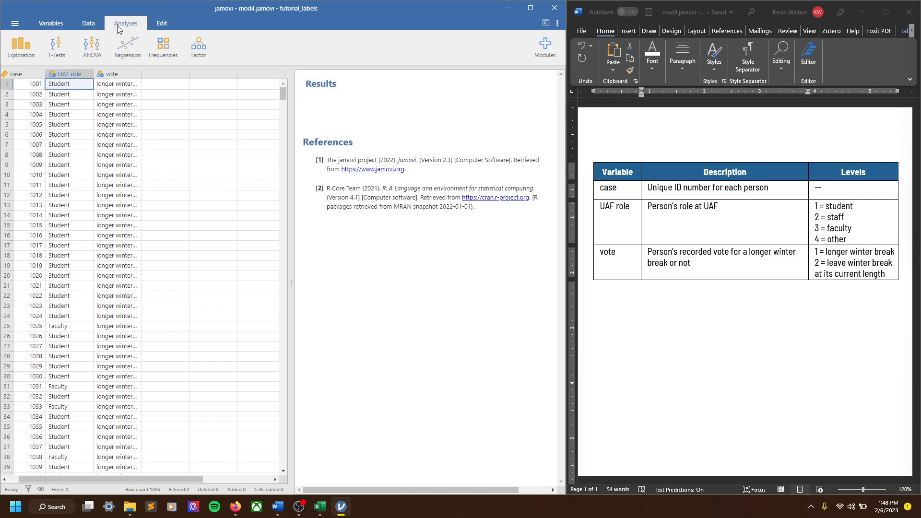
{"action": "left_click", "coordinate": [160, 46]}
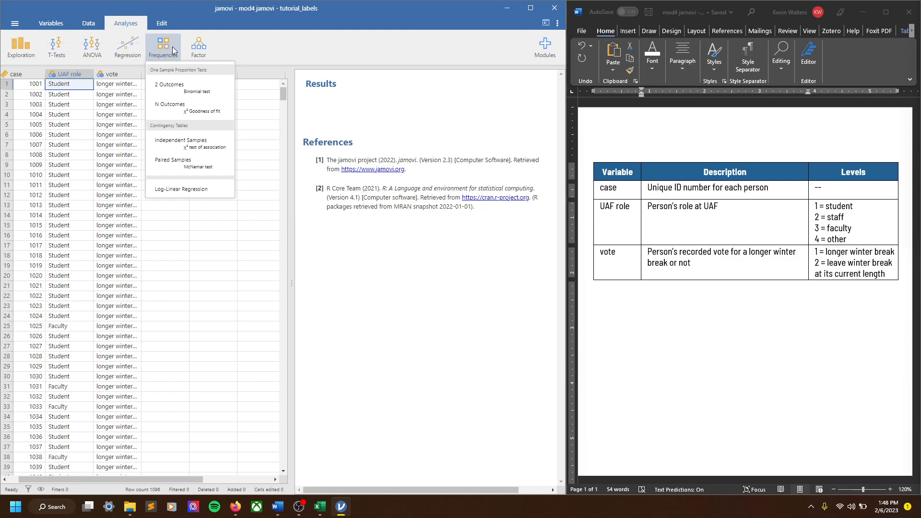
{"action": "left_click", "coordinate": [164, 46]}
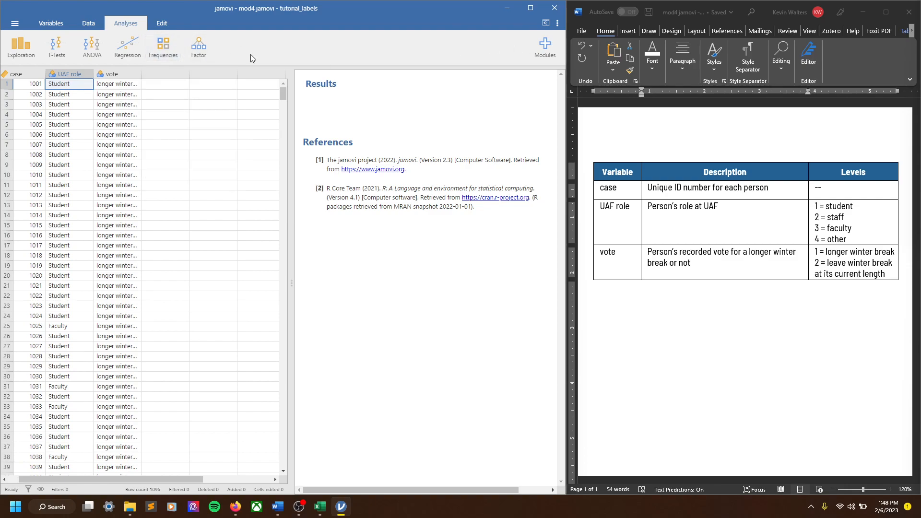
{"action": "left_click", "coordinate": [24, 44]}
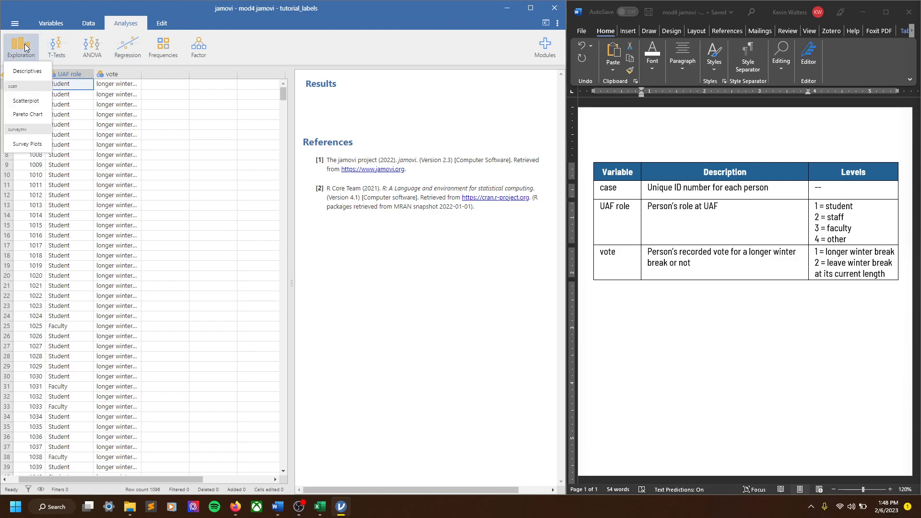
{"action": "left_click", "coordinate": [24, 73]}
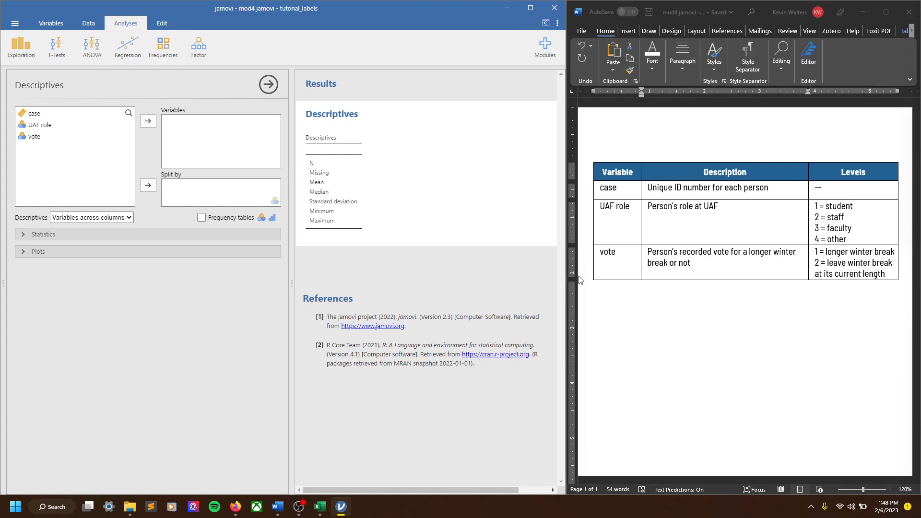
- Maximize the jamovi window and add UAF role to the Descriptives analysis variables
{"action": "left_click", "coordinate": [530, 8]}
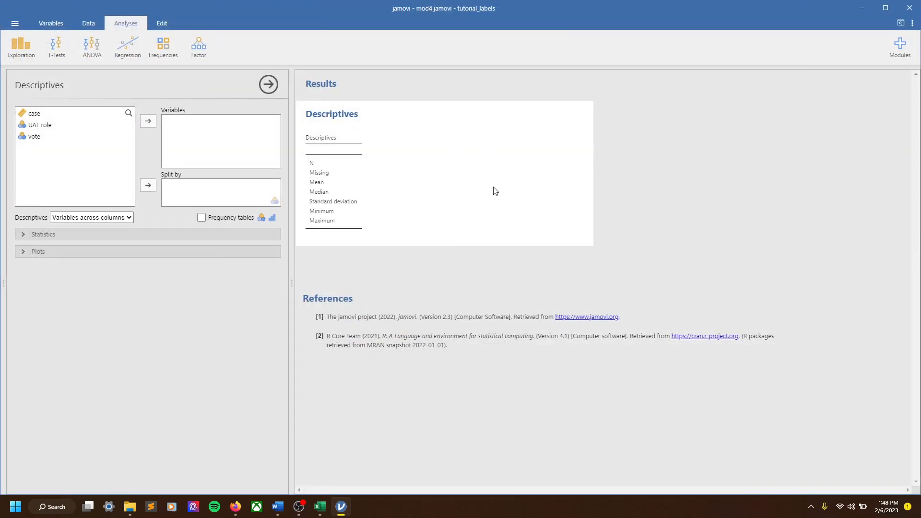
{"action": "left_click", "coordinate": [37, 129]}
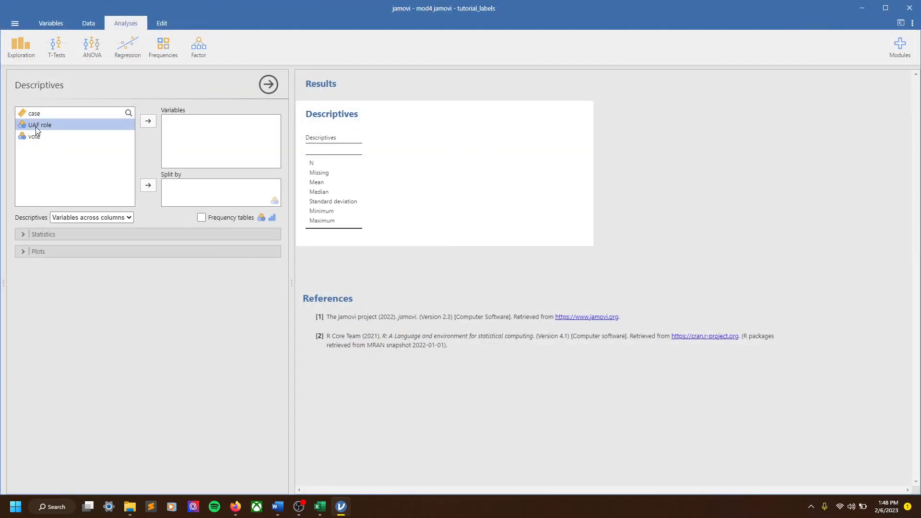
{"action": "left_click", "coordinate": [147, 122]}
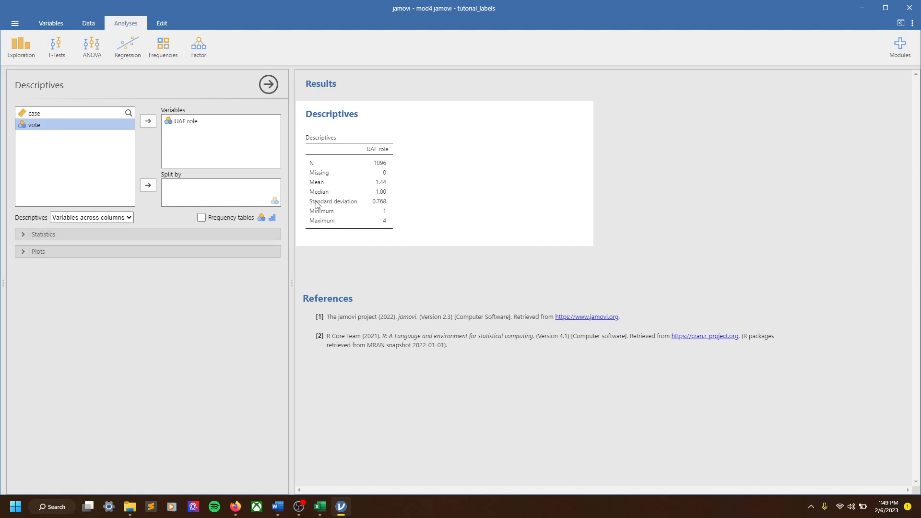
- Limit the statistics to N and Missing by excluding mean, median, standard deviation, minimum and maximum, and enable frequency tables
{"action": "left_click", "coordinate": [22, 234]}
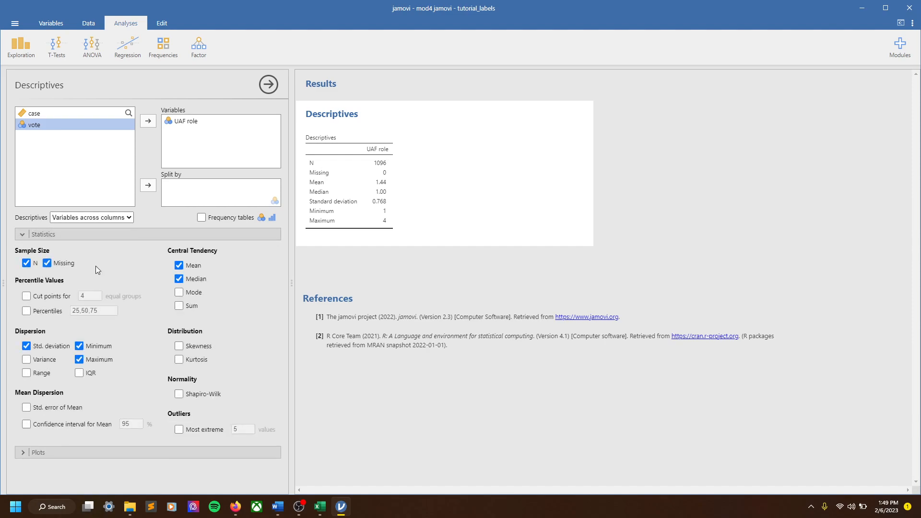
{"action": "left_click", "coordinate": [179, 265]}
{"action": "left_click", "coordinate": [178, 279]}
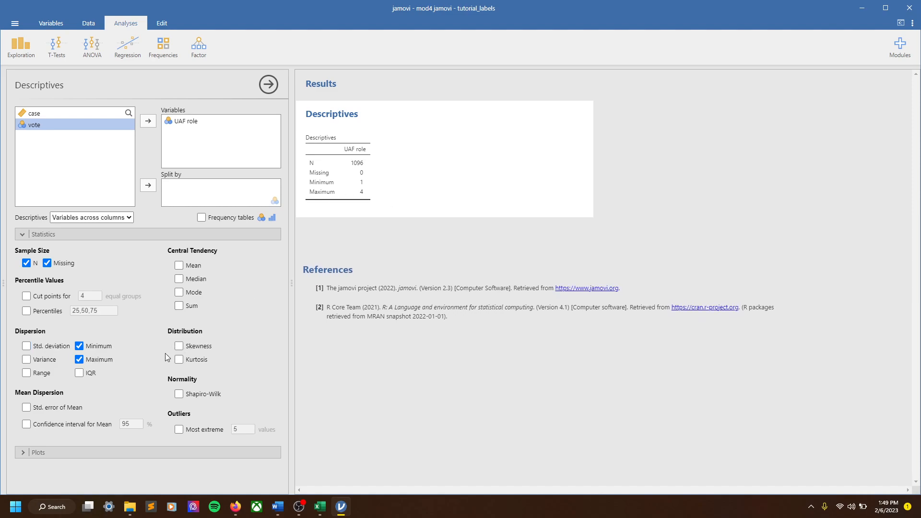
{"action": "left_click", "coordinate": [106, 344]}
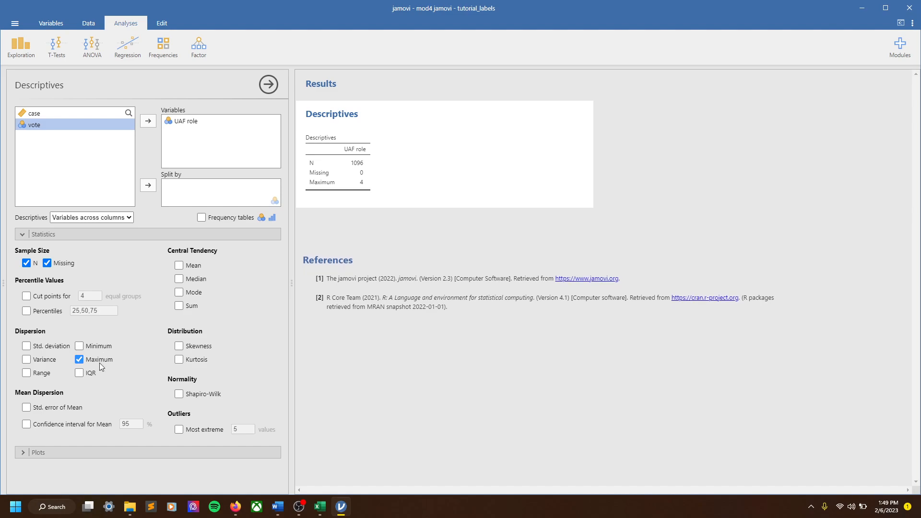
{"action": "left_click", "coordinate": [99, 360]}
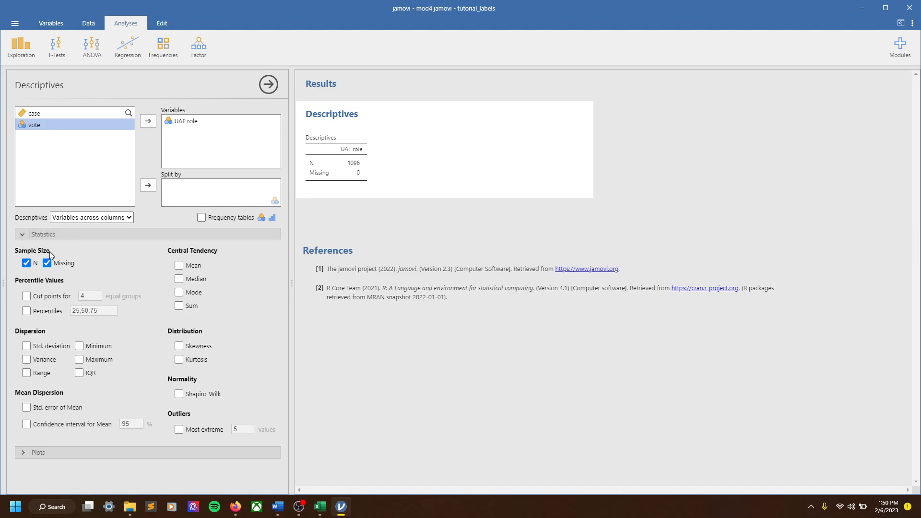
{"action": "left_click", "coordinate": [24, 234]}
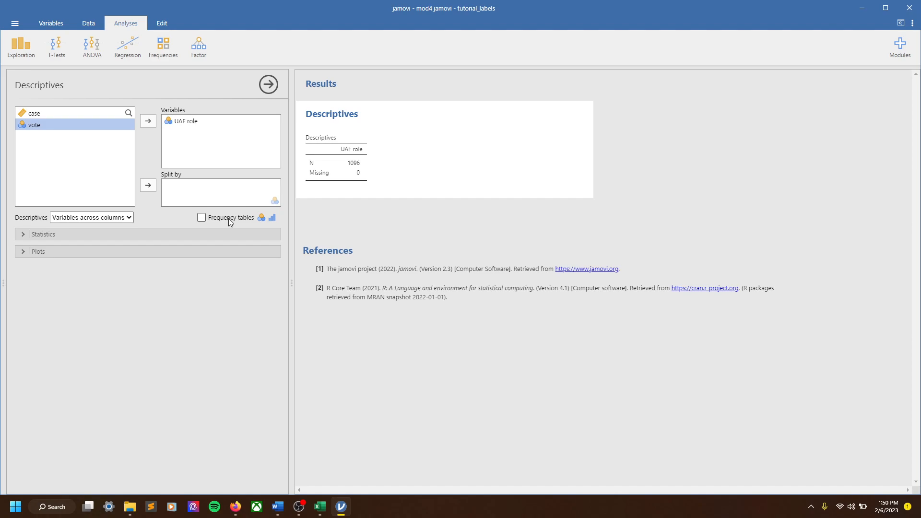
{"action": "left_click", "coordinate": [201, 218]}
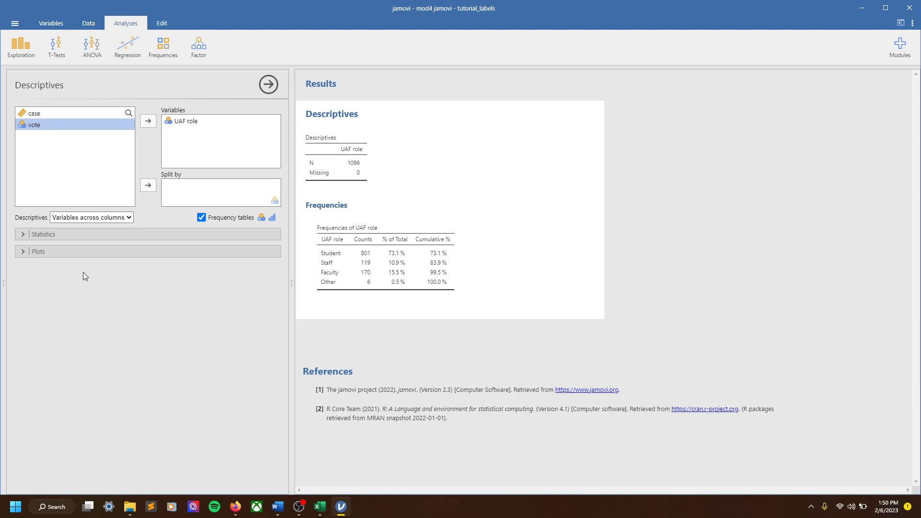
- Try a histogram of UAF role, remove it, and add a bar plot instead
{"action": "left_click", "coordinate": [25, 250]}
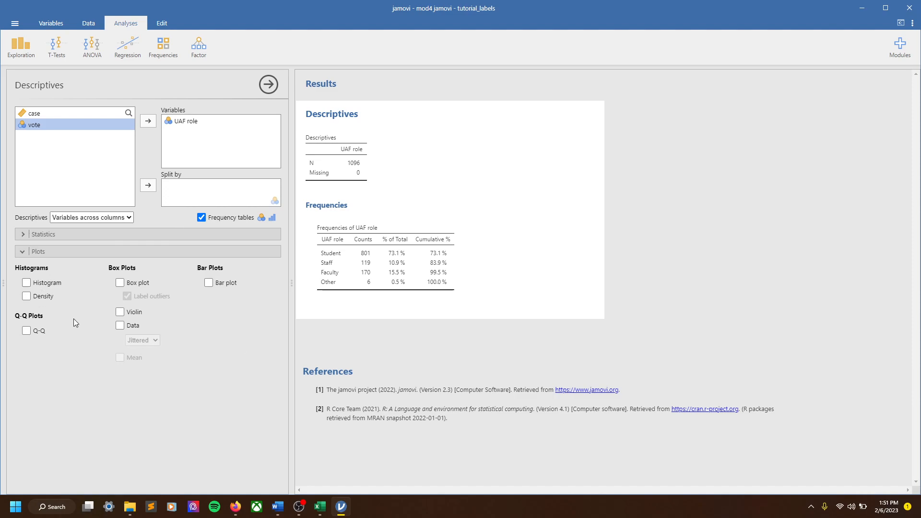
{"action": "left_click", "coordinate": [27, 283]}
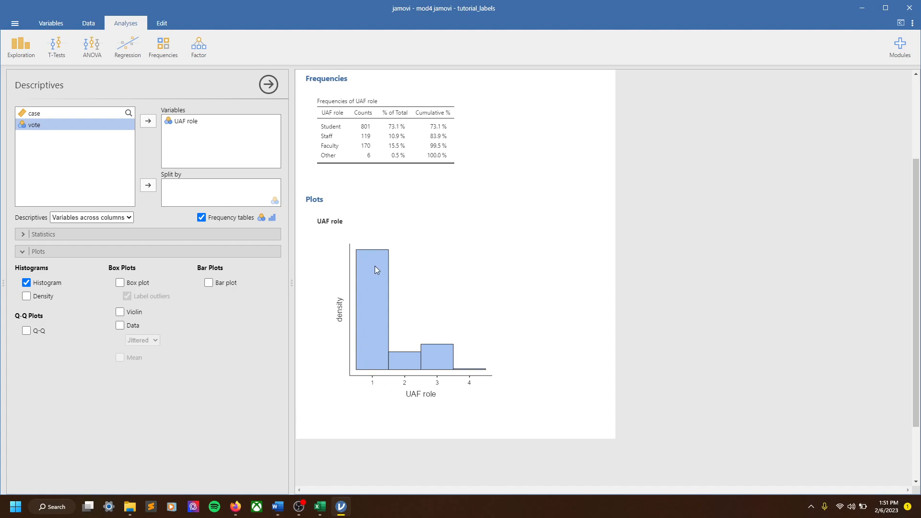
{"action": "left_click", "coordinate": [26, 282]}
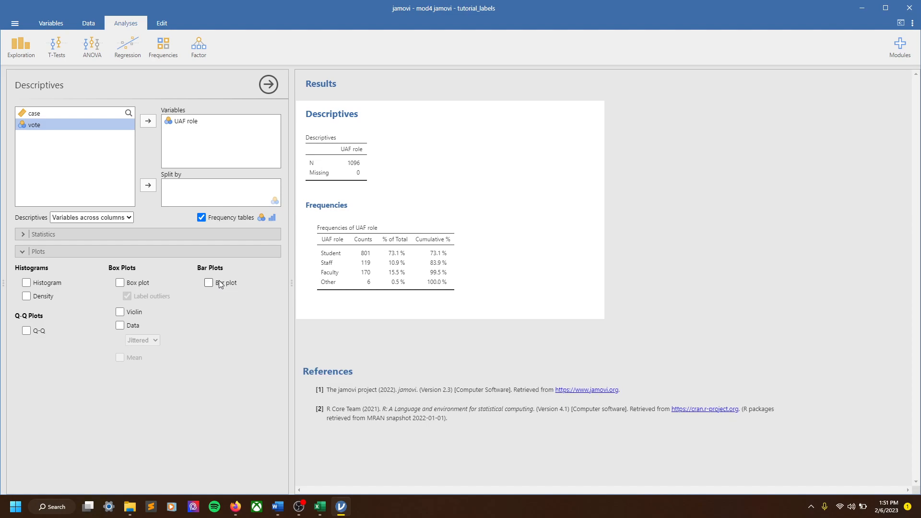
{"action": "left_click", "coordinate": [209, 282]}
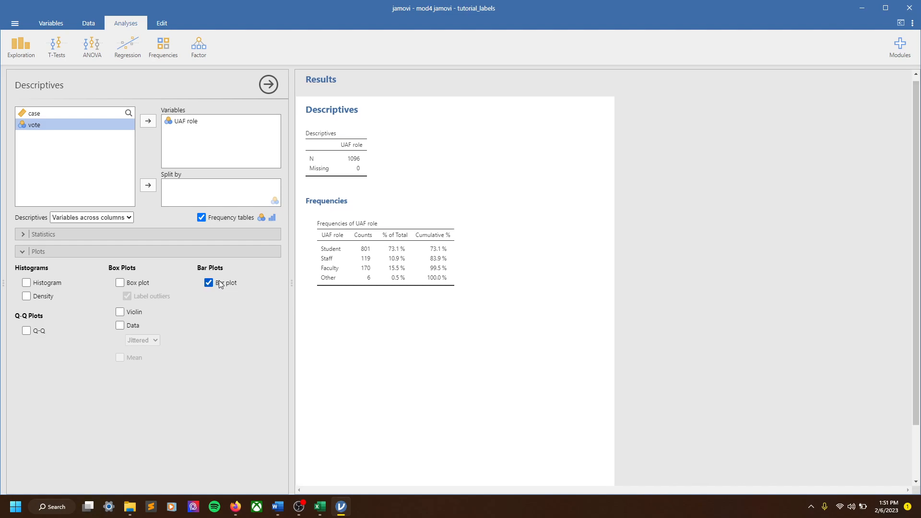
{"action": "scroll", "coordinate": [517, 285], "scroll_direction": "down", "scroll_amount": 3}
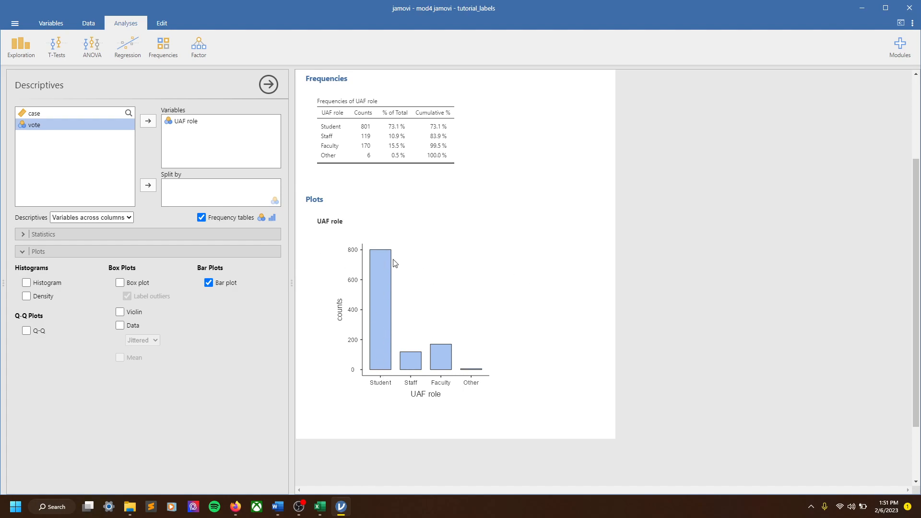
- Take UAF role out of the analysis variables and add it back
{"action": "left_click", "coordinate": [185, 123]}
{"action": "left_click", "coordinate": [149, 122]}
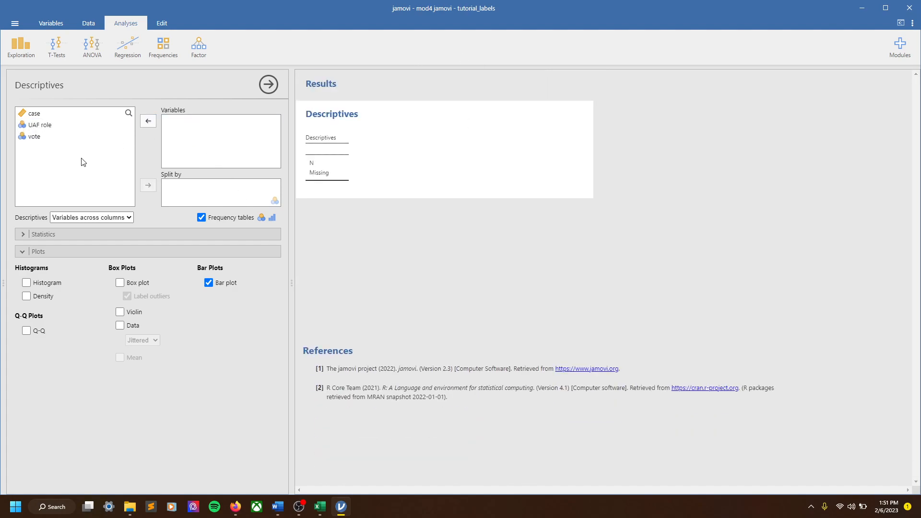
{"action": "left_click", "coordinate": [41, 124]}
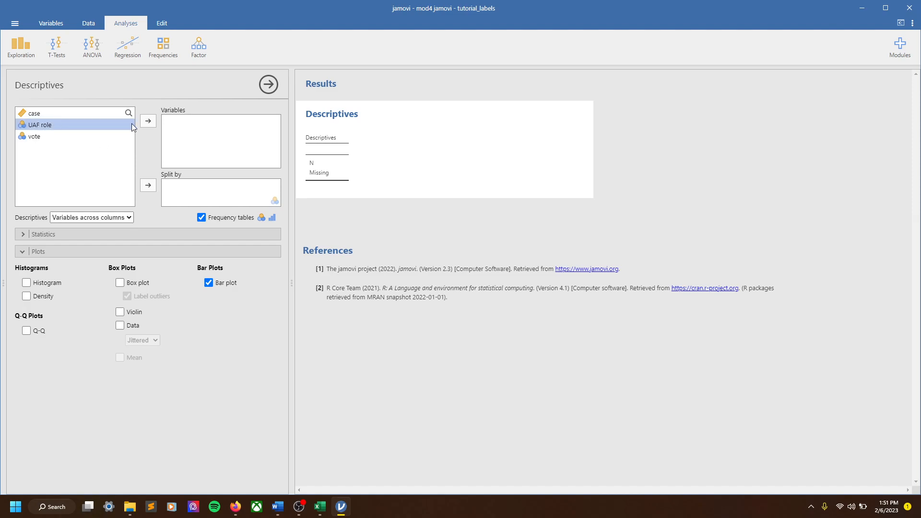
{"action": "left_click", "coordinate": [148, 121]}
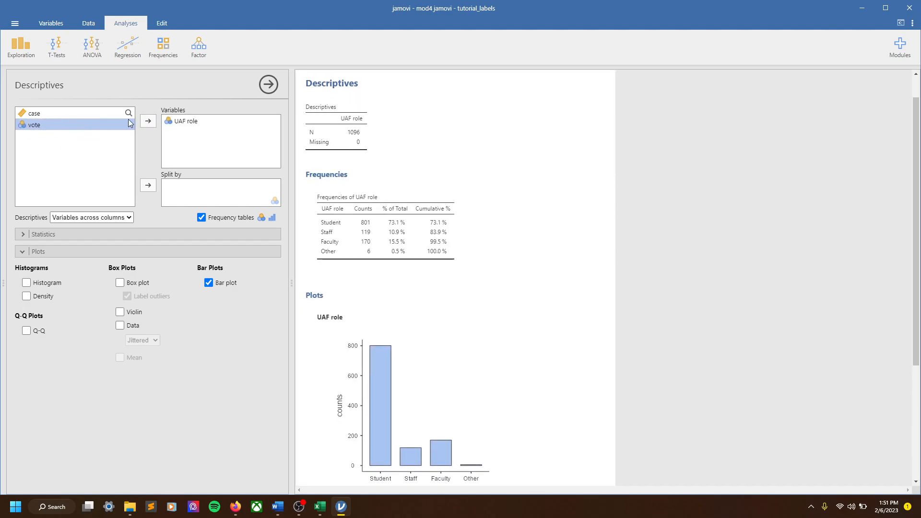
- Add vote to the Descriptives variables alongside UAF role and review the tables and bar plots for both
{"action": "left_click", "coordinate": [148, 121]}
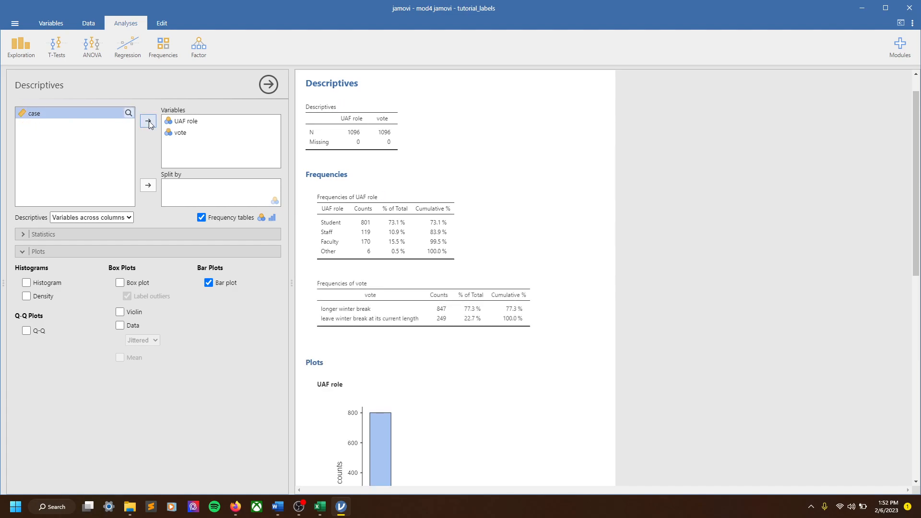
{"action": "scroll", "coordinate": [432, 245], "scroll_direction": "down", "scroll_amount": 5}
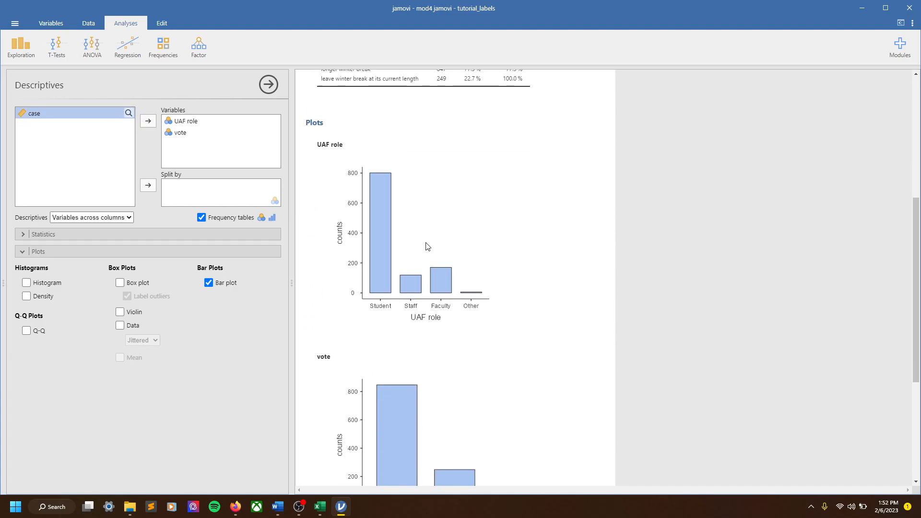
{"action": "scroll", "coordinate": [432, 220], "scroll_direction": "up", "scroll_amount": 5}
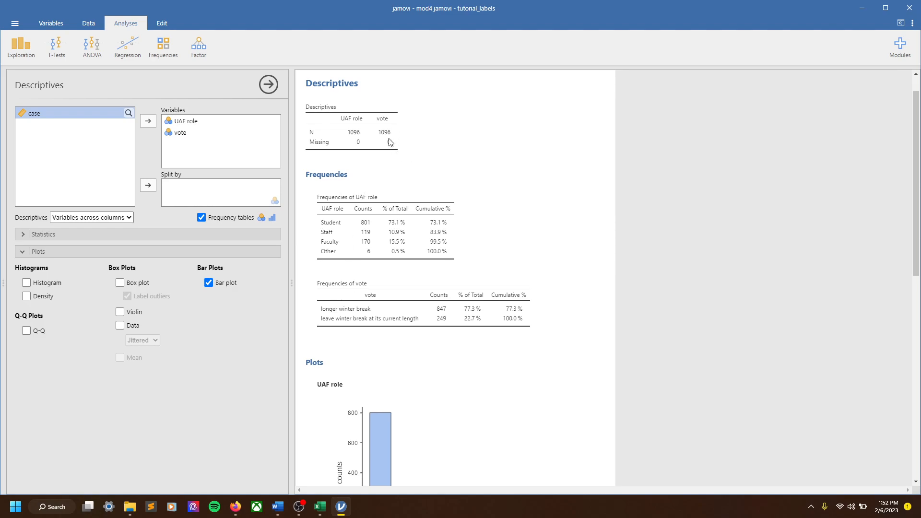
{"action": "scroll", "coordinate": [390, 142], "scroll_direction": "down", "scroll_amount": 9}
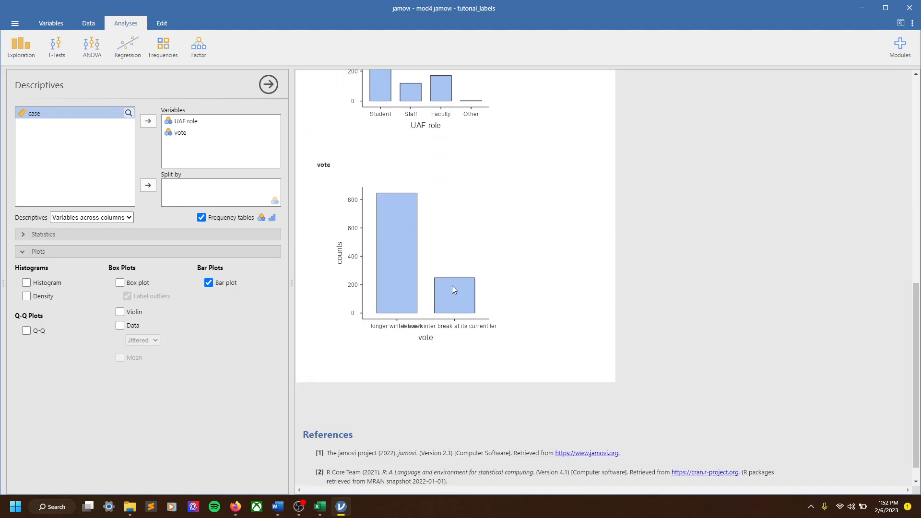
{"action": "scroll", "coordinate": [538, 257], "scroll_direction": "up", "scroll_amount": 10}
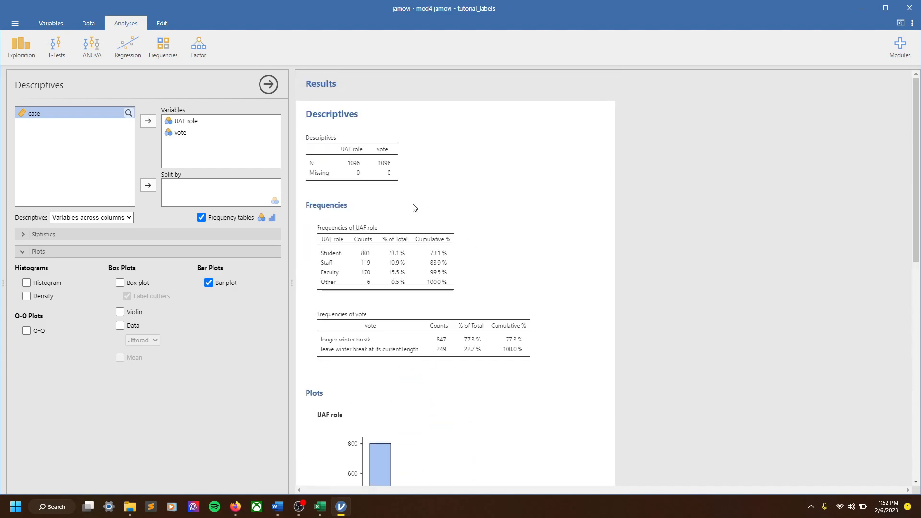
- Examine the copy and export options offered for the vote bar plot in the results
{"action": "scroll", "coordinate": [422, 205], "scroll_direction": "down", "scroll_amount": 1}
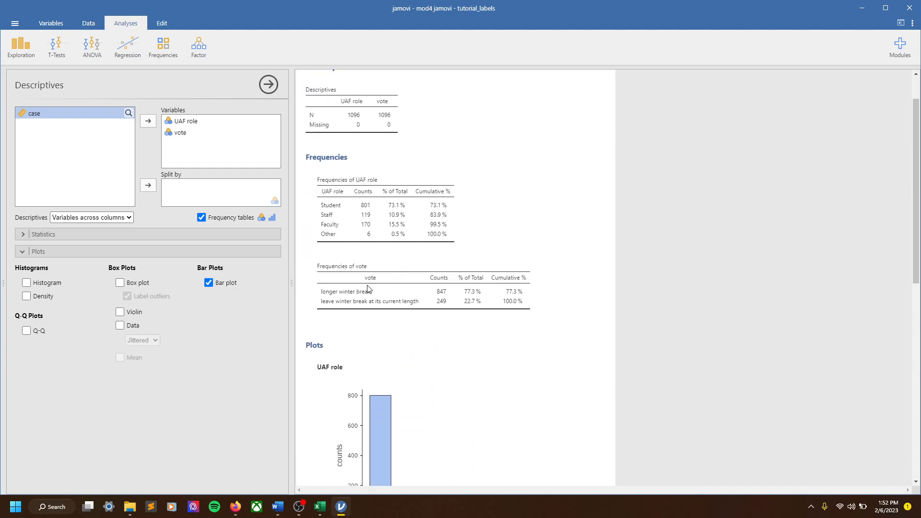
{"action": "scroll", "coordinate": [418, 253], "scroll_direction": "down", "scroll_amount": 5}
{"action": "scroll", "coordinate": [519, 280], "scroll_direction": "down", "scroll_amount": 2}
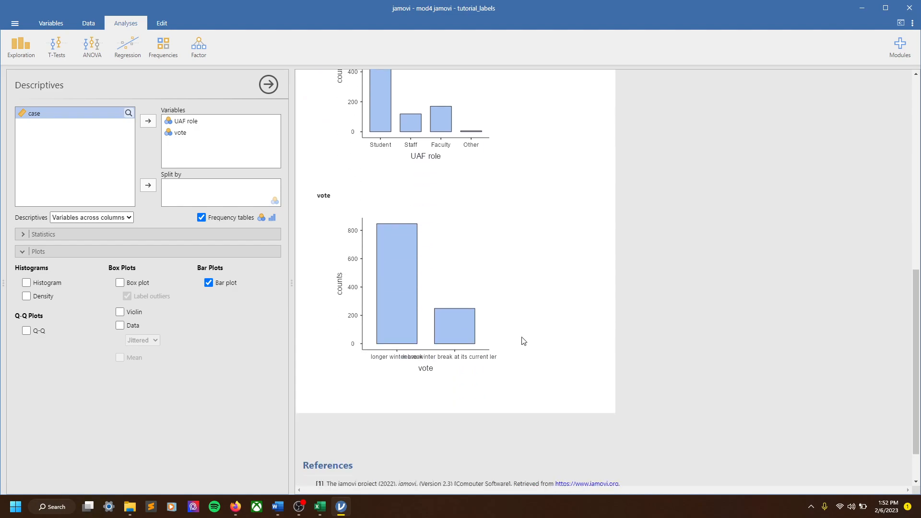
{"action": "right_click", "coordinate": [401, 314]}
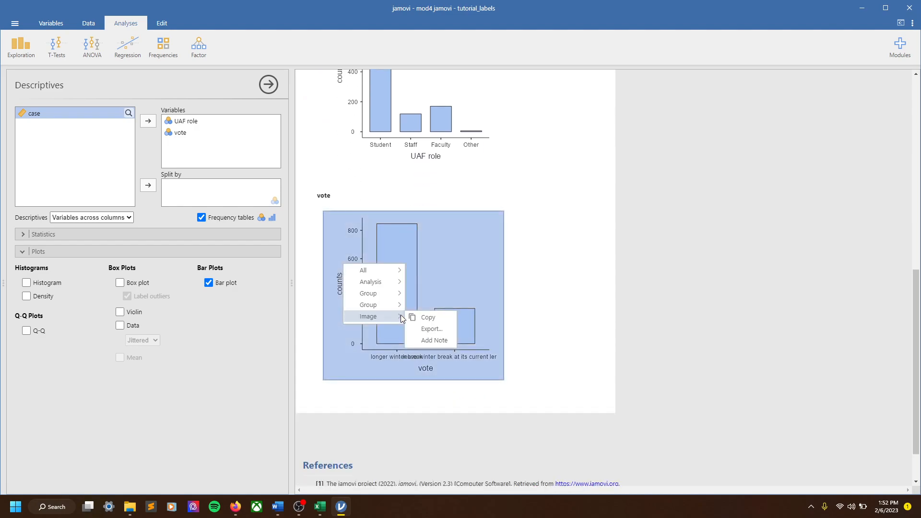
{"action": "mouse_move", "coordinate": [397, 284]}
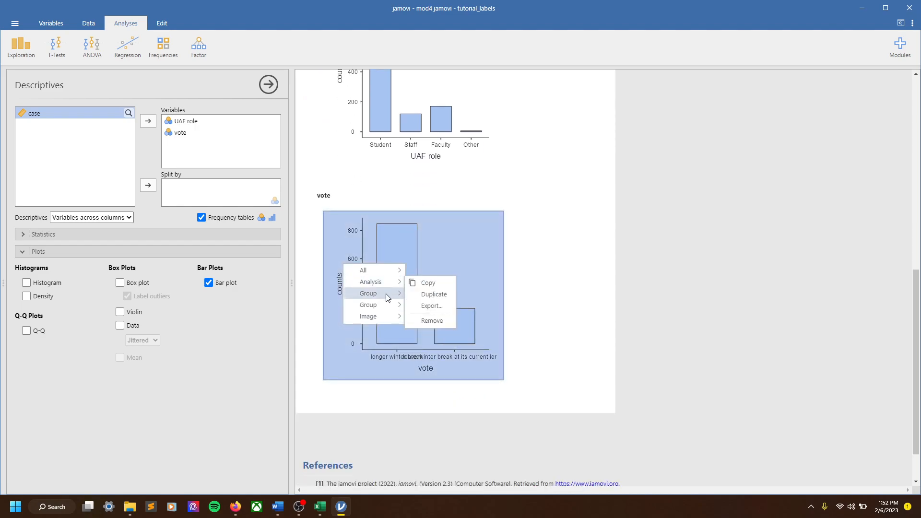
{"action": "mouse_move", "coordinate": [381, 307]}
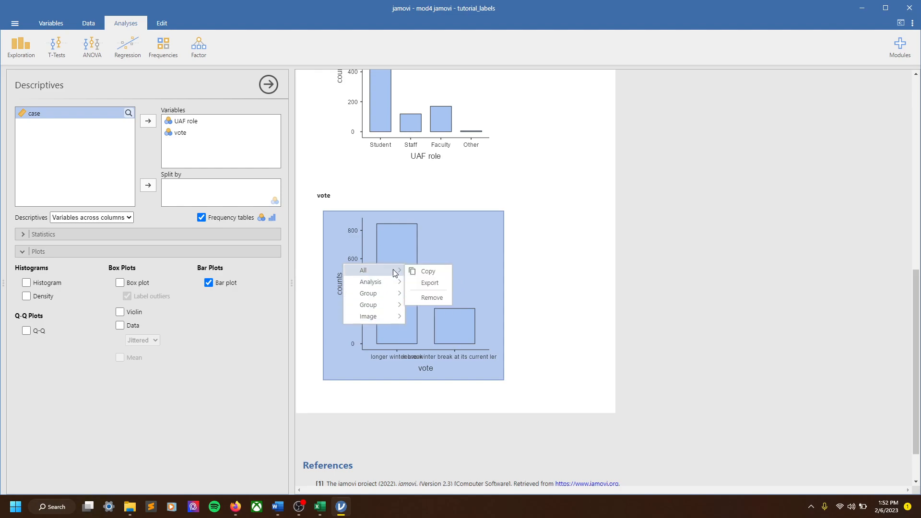
{"action": "left_click", "coordinate": [549, 261]}
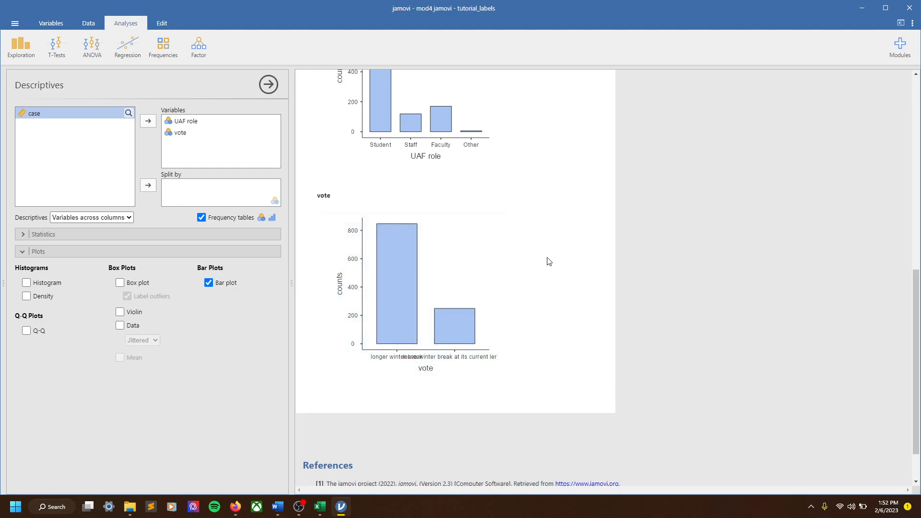
- Check the frequency tables against the bar plots, and copy the vote bar plot as an image
{"action": "scroll", "coordinate": [522, 275], "scroll_direction": "up", "scroll_amount": 3}
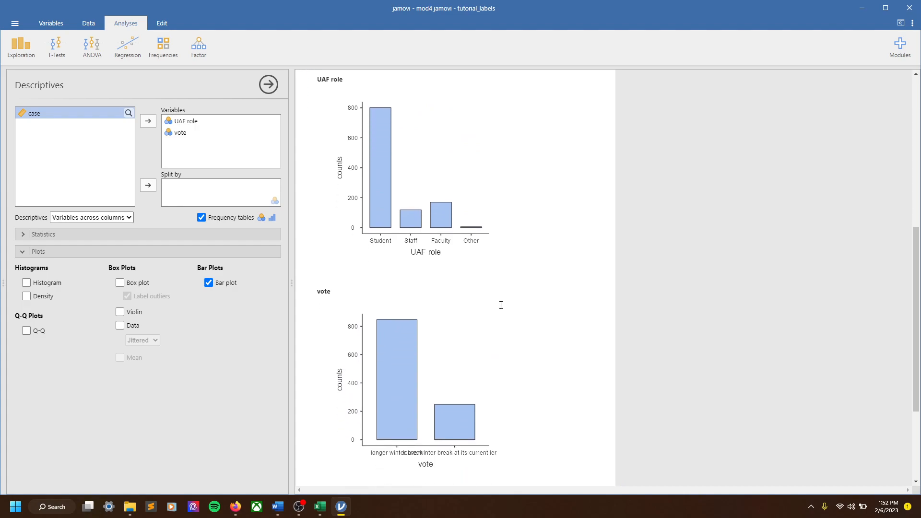
{"action": "scroll", "coordinate": [502, 303], "scroll_direction": "down", "scroll_amount": 2}
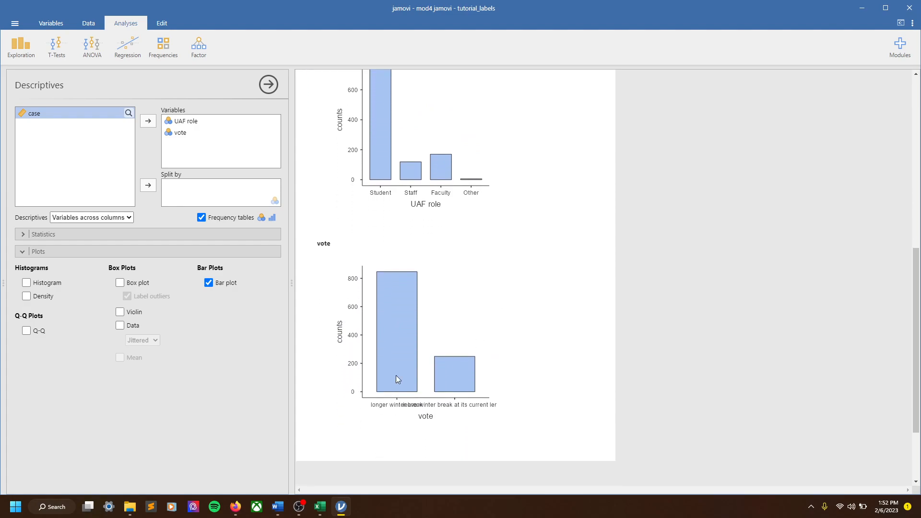
{"action": "scroll", "coordinate": [420, 342], "scroll_direction": "up", "scroll_amount": 12}
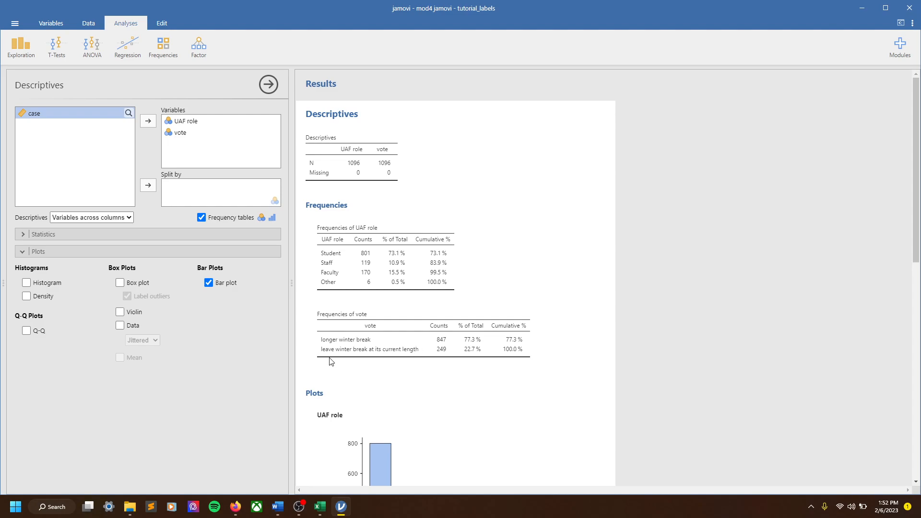
{"action": "scroll", "coordinate": [485, 323], "scroll_direction": "down", "scroll_amount": 5}
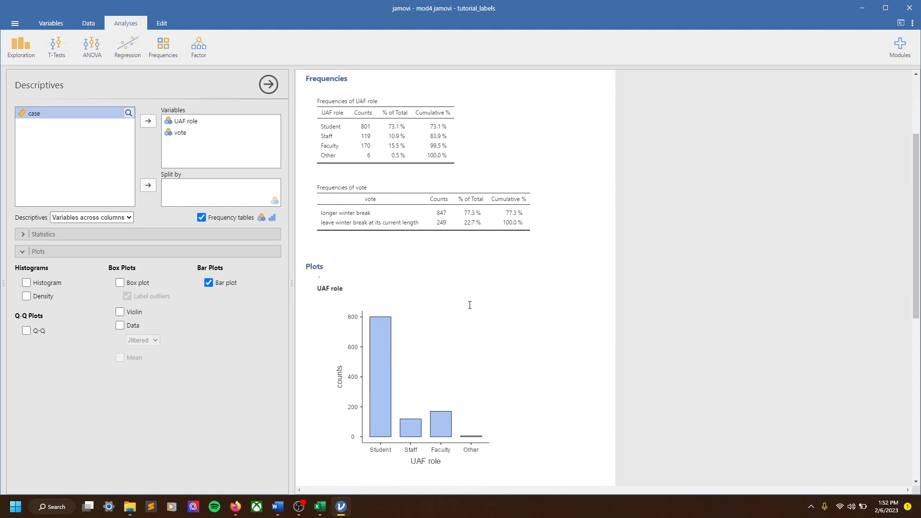
{"action": "scroll", "coordinate": [474, 291], "scroll_direction": "down", "scroll_amount": 8}
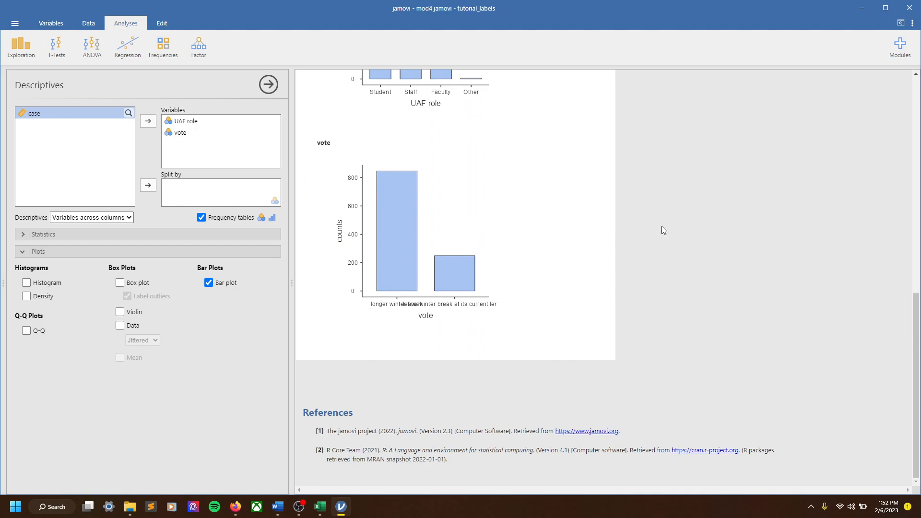
{"action": "right_click", "coordinate": [378, 183]}
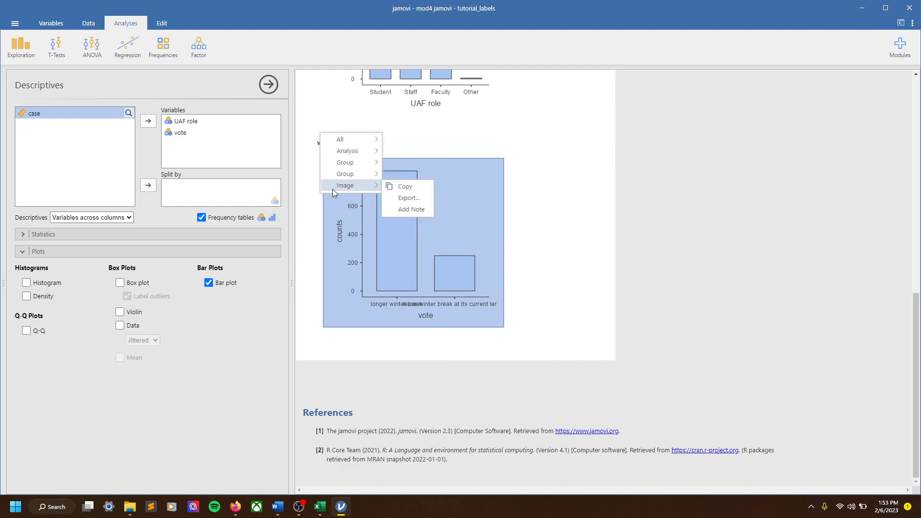
{"action": "left_click", "coordinate": [403, 191]}
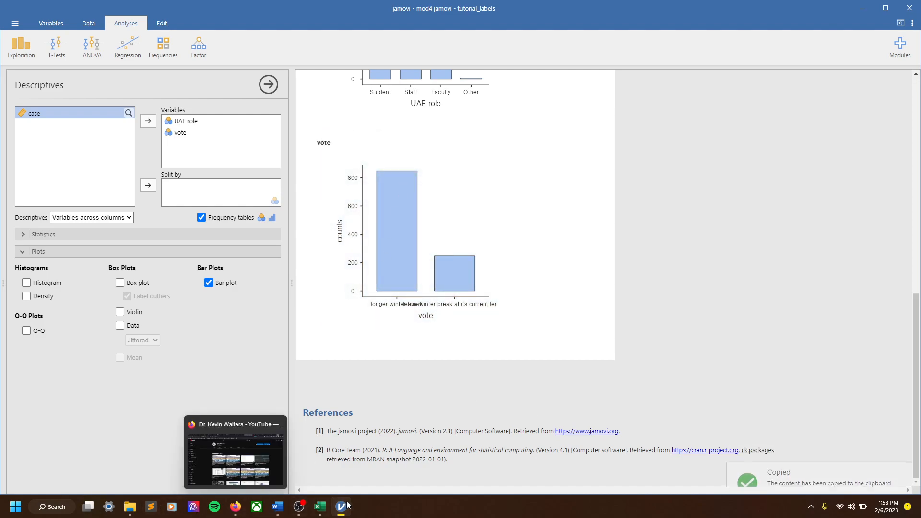
- Switch to the Word document containing the variable description table and fit the jamovi window beside it
{"action": "mouse_move", "coordinate": [278, 506]}
{"action": "left_click", "coordinate": [346, 458]}
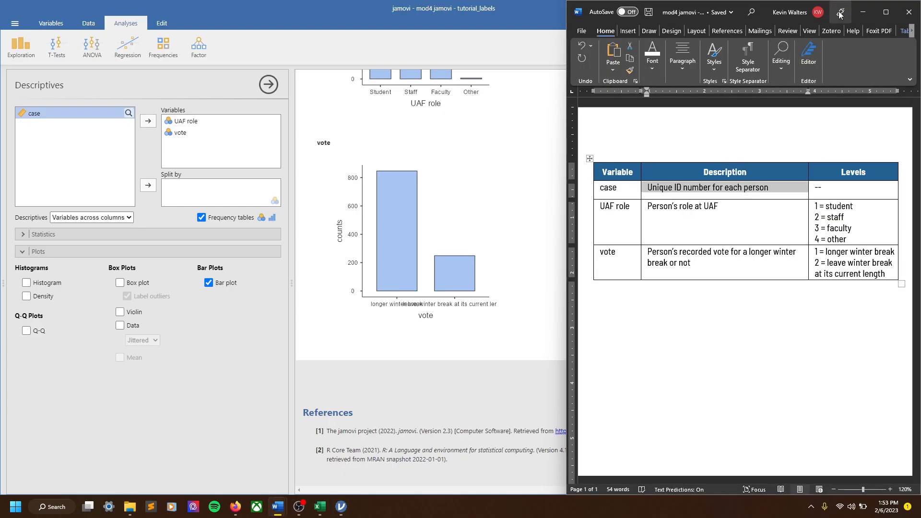
{"action": "left_click_drag", "start_coordinate": [480, 7], "coordinate": [1, 79]}
- Add blank lines below the variable description table in the Word document and paste the copied vote bar plot there
{"action": "left_click", "coordinate": [682, 342]}
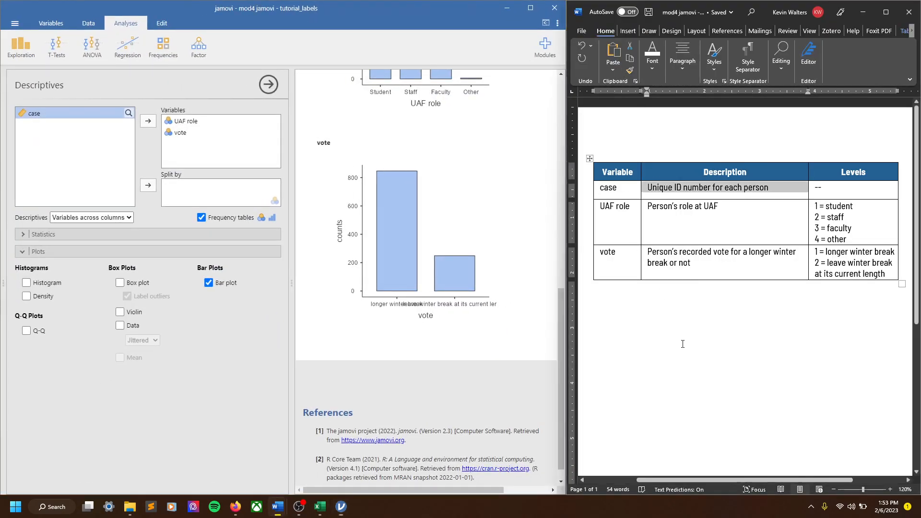
{"action": "scroll", "coordinate": [682, 344], "scroll_direction": "down", "scroll_amount": 1}
{"action": "left_click", "coordinate": [730, 307]}
{"action": "key", "text": "Return"}
{"action": "key", "text": "Return"}
{"action": "key", "text": "Return"}
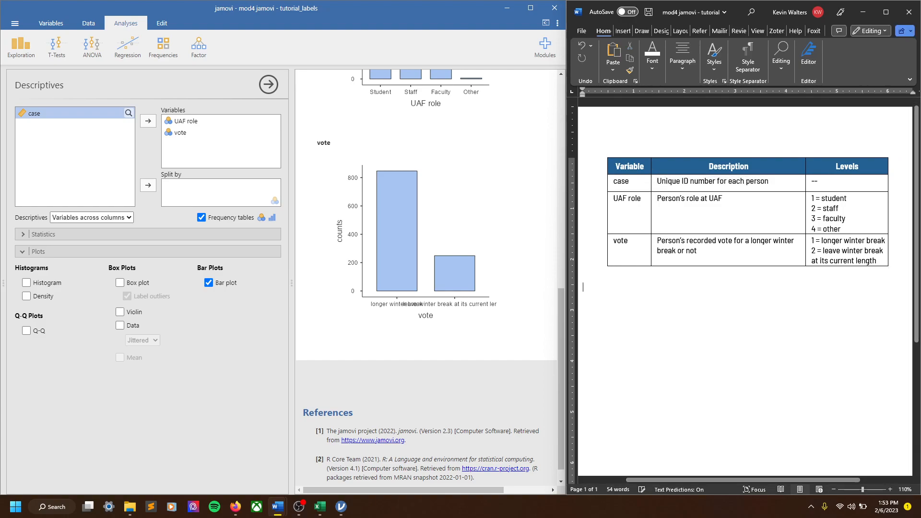
{"action": "scroll", "coordinate": [719, 302], "scroll_direction": "down", "scroll_amount": 1}
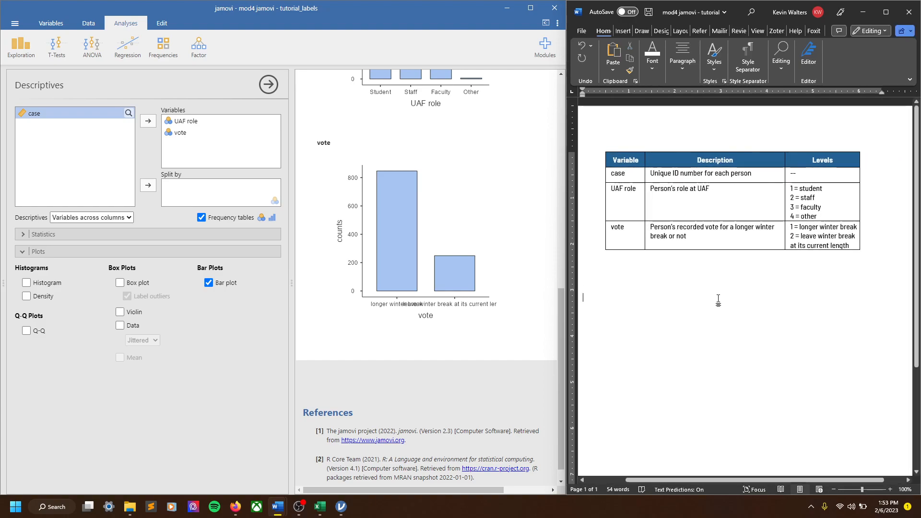
{"action": "right_click", "coordinate": [623, 296]}
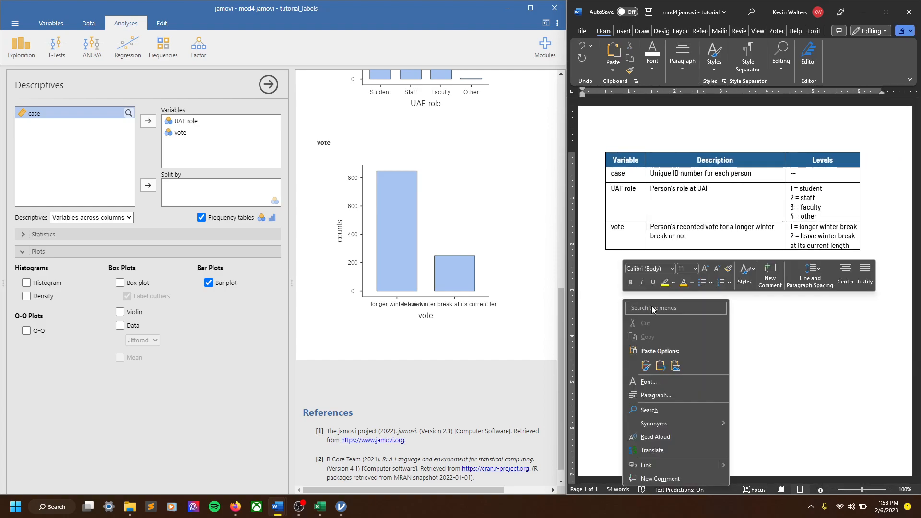
{"action": "left_click", "coordinate": [646, 367]}
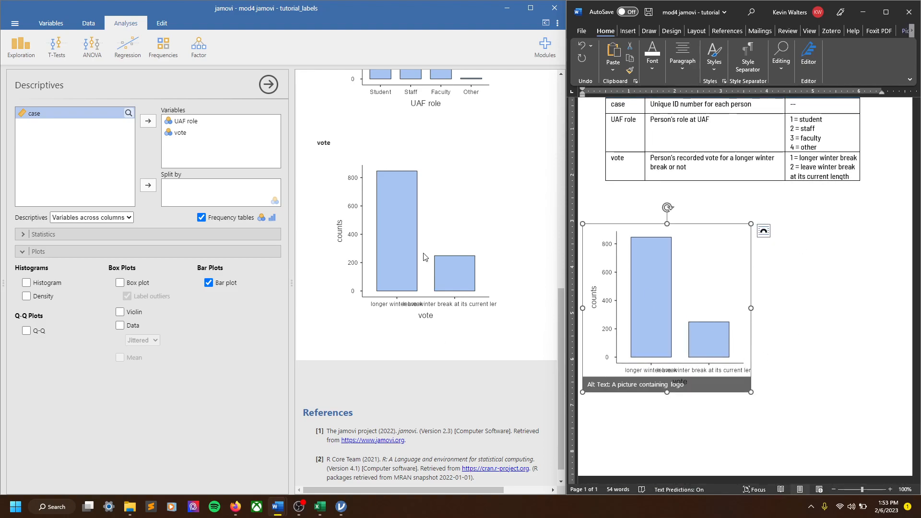
- Open the image export for the vote bar plot in jamovi and view the available file formats
{"action": "right_click", "coordinate": [367, 198]}
{"action": "mouse_move", "coordinate": [398, 250]}
{"action": "left_click", "coordinate": [460, 263]}
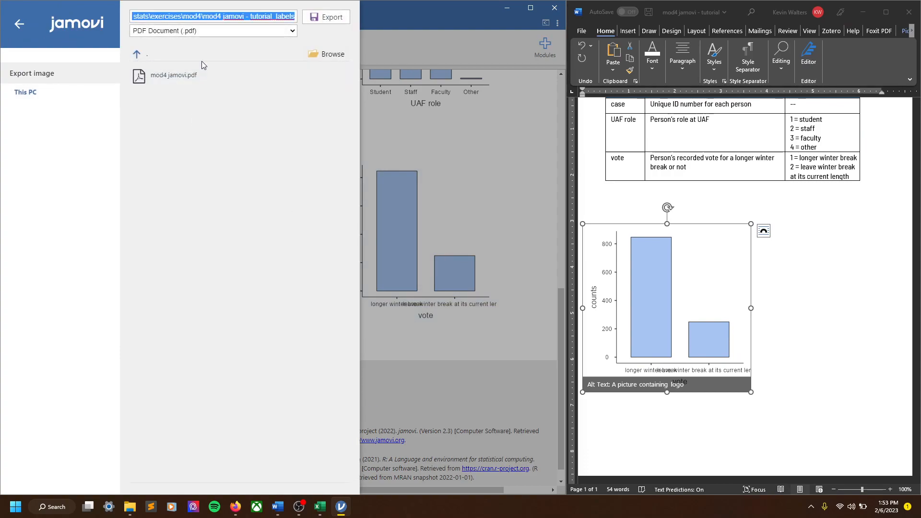
{"action": "left_click", "coordinate": [271, 33]}
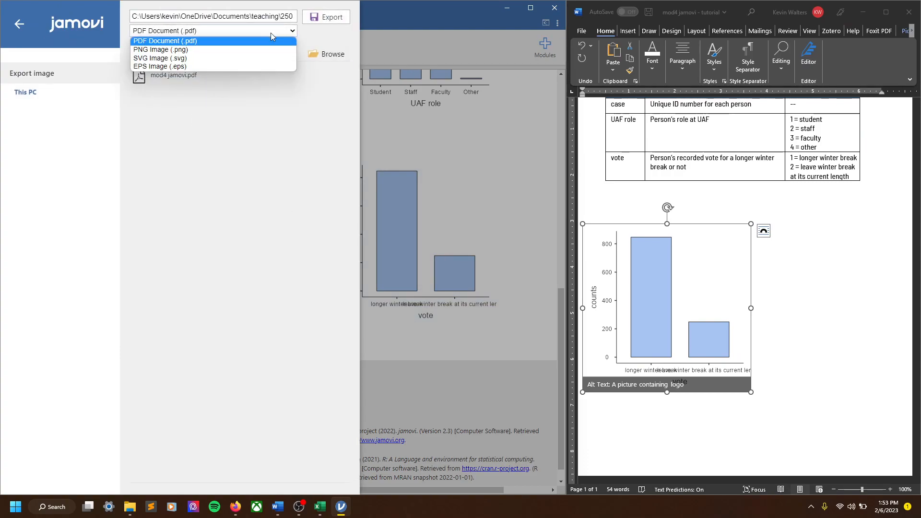